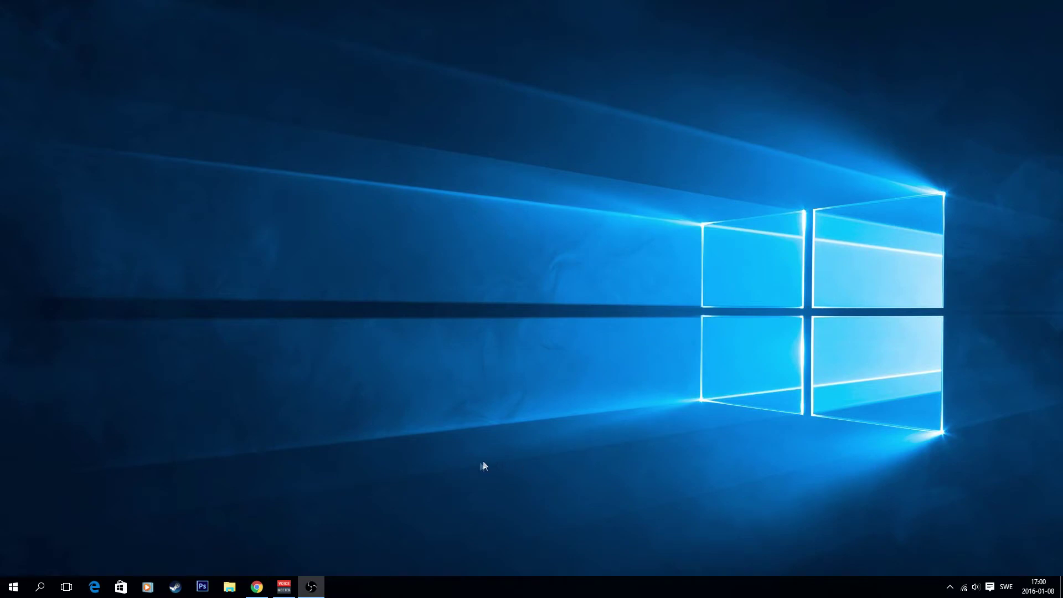
# Download the Cinema 4D R13 archive from MediaFire and drag it onto the desktop.
pyautogui.click(257, 586)
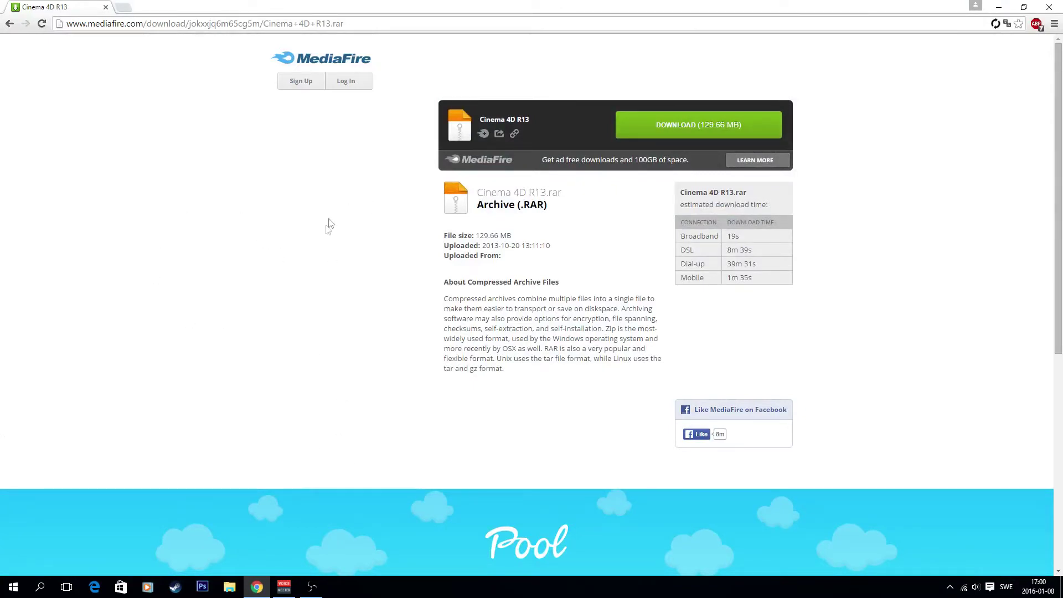
pyautogui.click(684, 130)
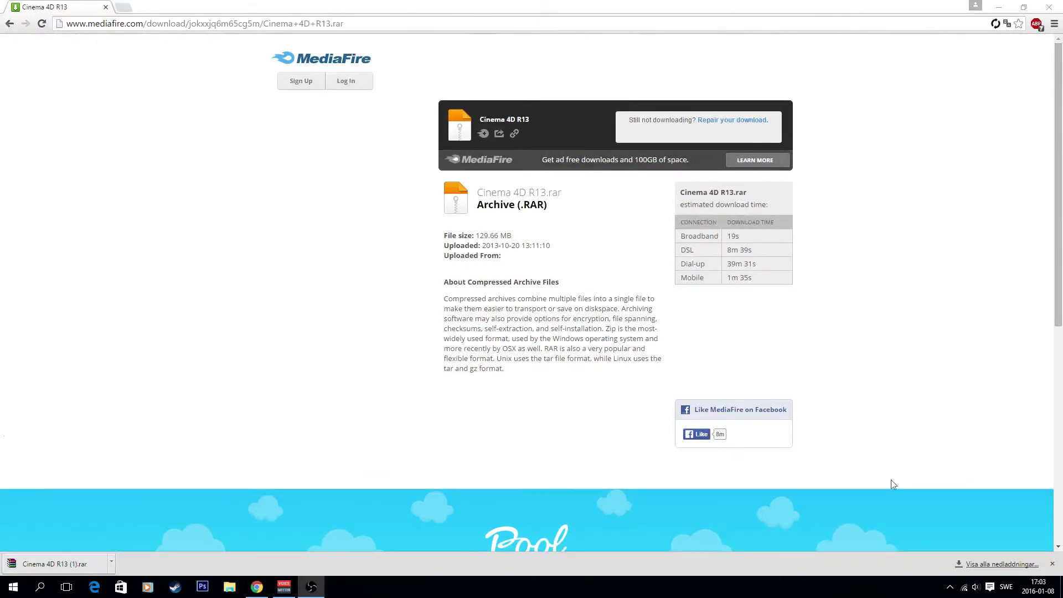
pyautogui.moveTo(71, 554); pyautogui.dragTo(1051, 583)
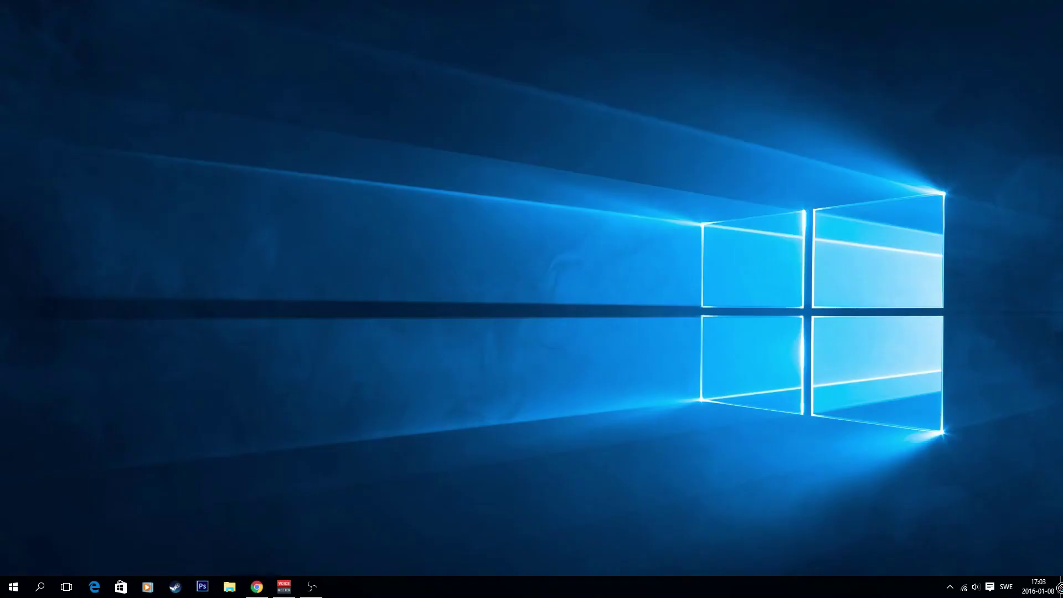
pyautogui.moveTo(1051, 583)
pyautogui.mouseDown()
pyautogui.moveTo(84, 74)
pyautogui.moveTo(74, 94)
pyautogui.mouseUp()
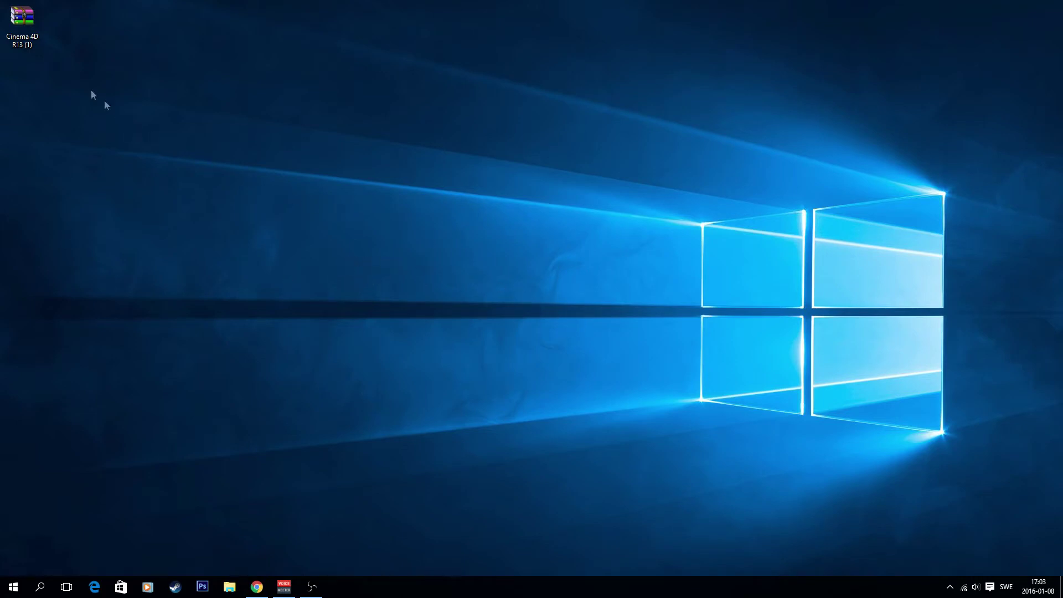
# Extract the archive with WinRAR into a Cinema 4D R13 (1) folder.
pyautogui.moveTo(22, 23); pyautogui.dragTo(307, 281)
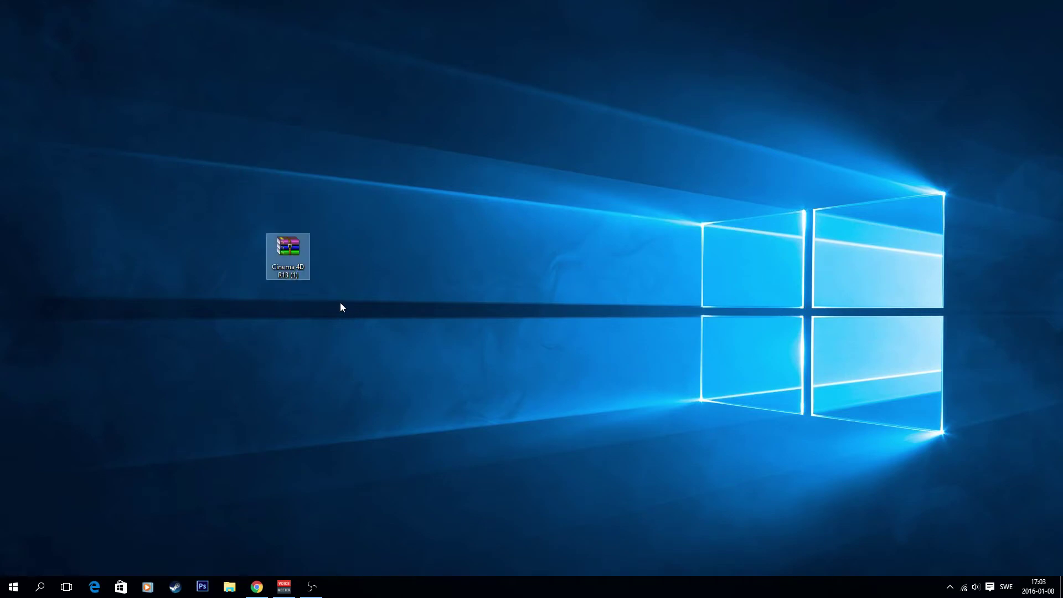
pyautogui.rightClick(287, 252)
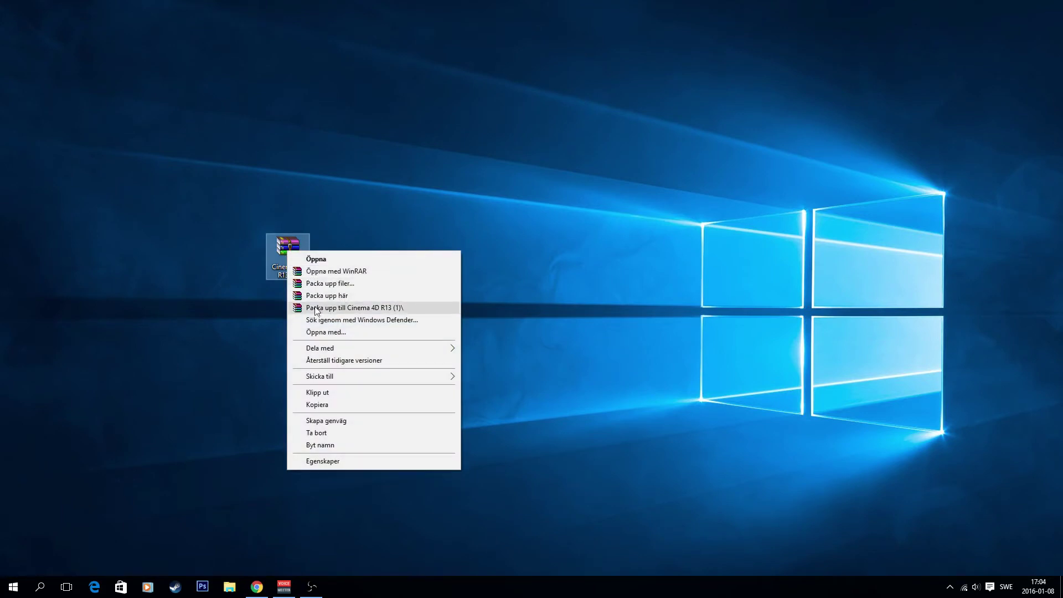
pyautogui.click(378, 310)
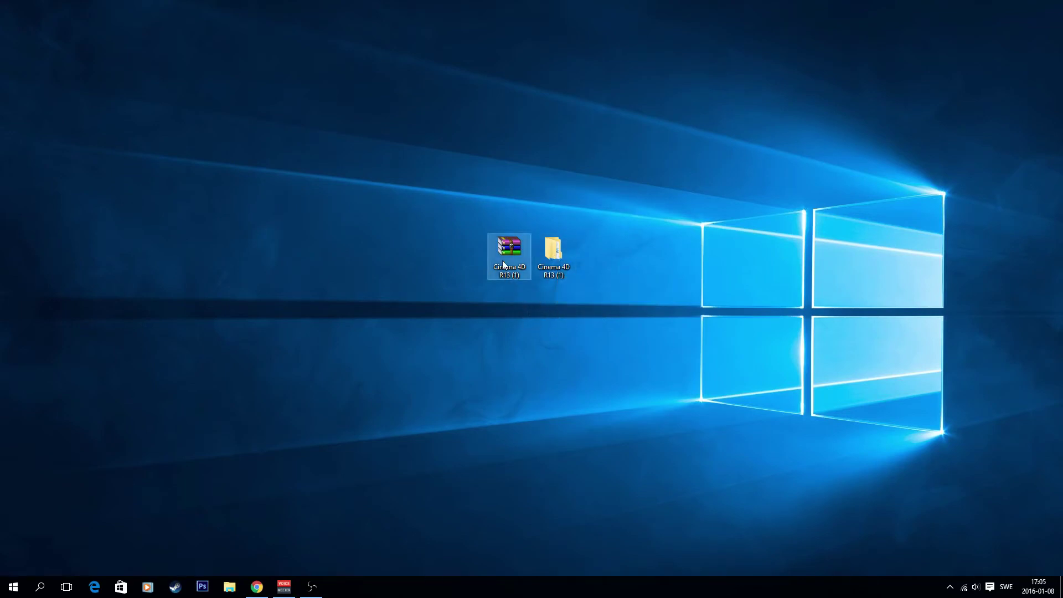
# Delete the archive to the Recycle Bin and open the extracted Cinema 4D R13 (1) folder.
pyautogui.press('Delete')
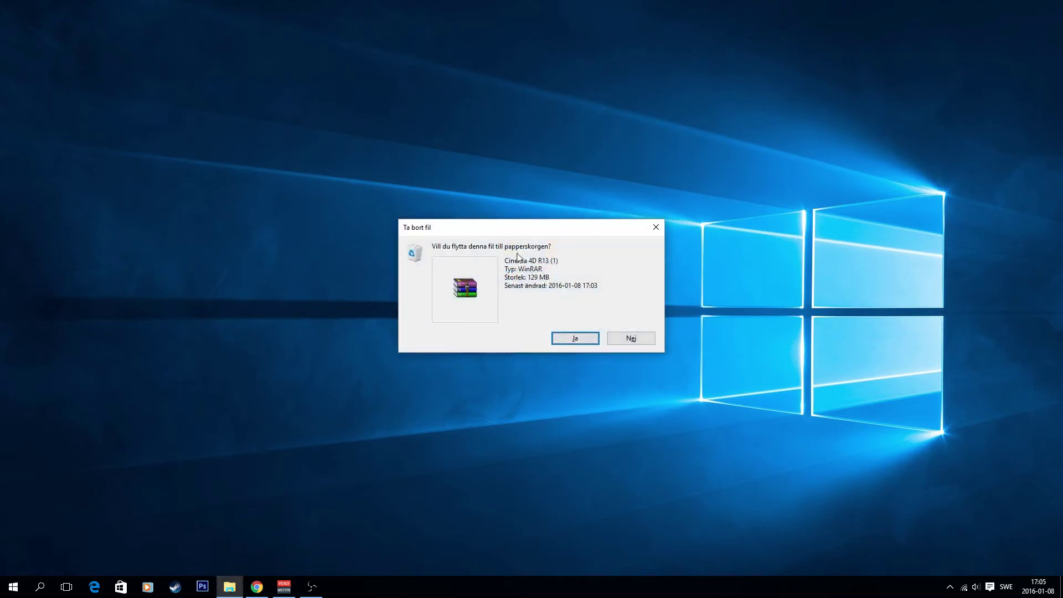
pyautogui.press('Return')
pyautogui.moveTo(554, 252); pyautogui.dragTo(510, 252)
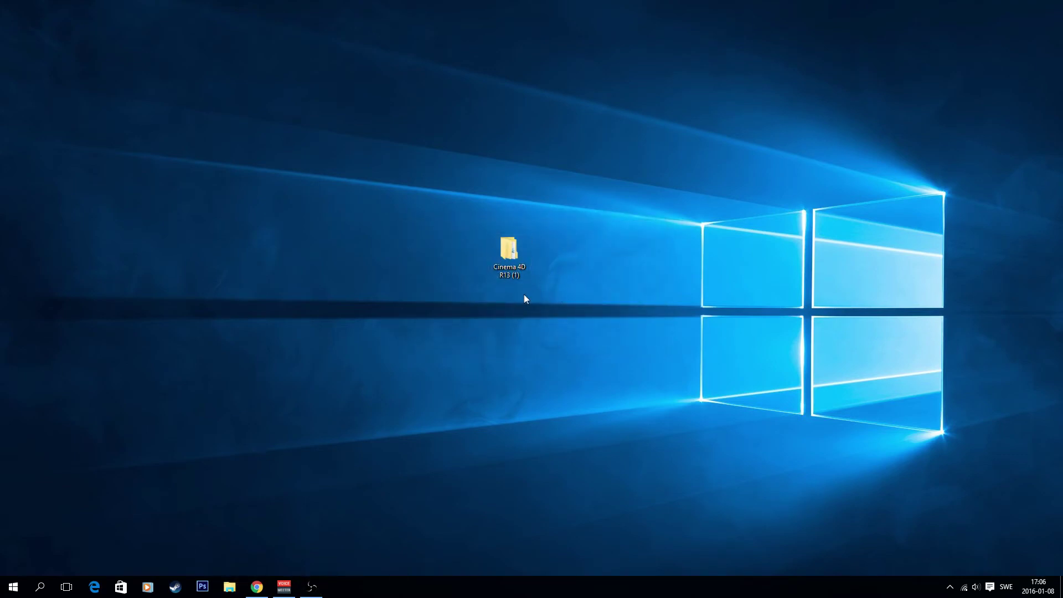
pyautogui.doubleClick(510, 258)
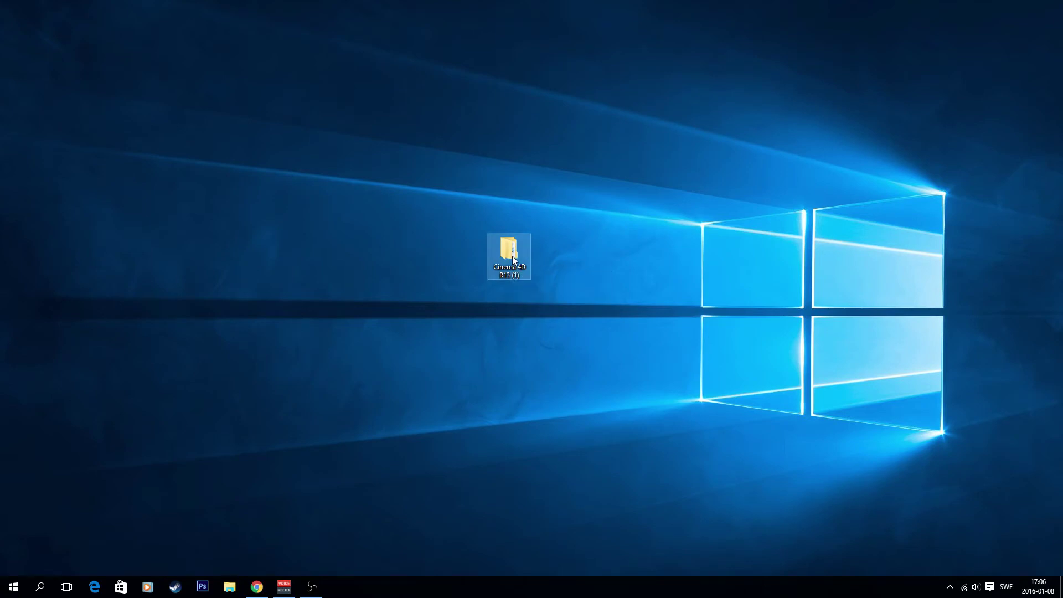
# Launch CINEMA 4D 64 Bit from Cinema 4D R13 by Intel and dismiss the missing-serial warning.
pyautogui.moveTo(563, 237); pyautogui.dragTo(433, 149)
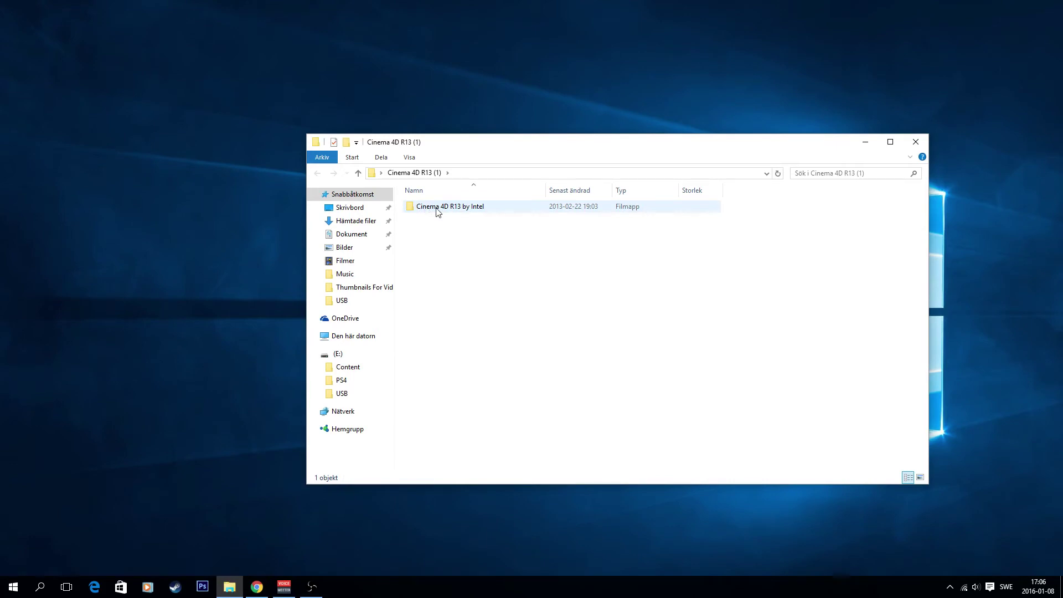
pyautogui.doubleClick(459, 212)
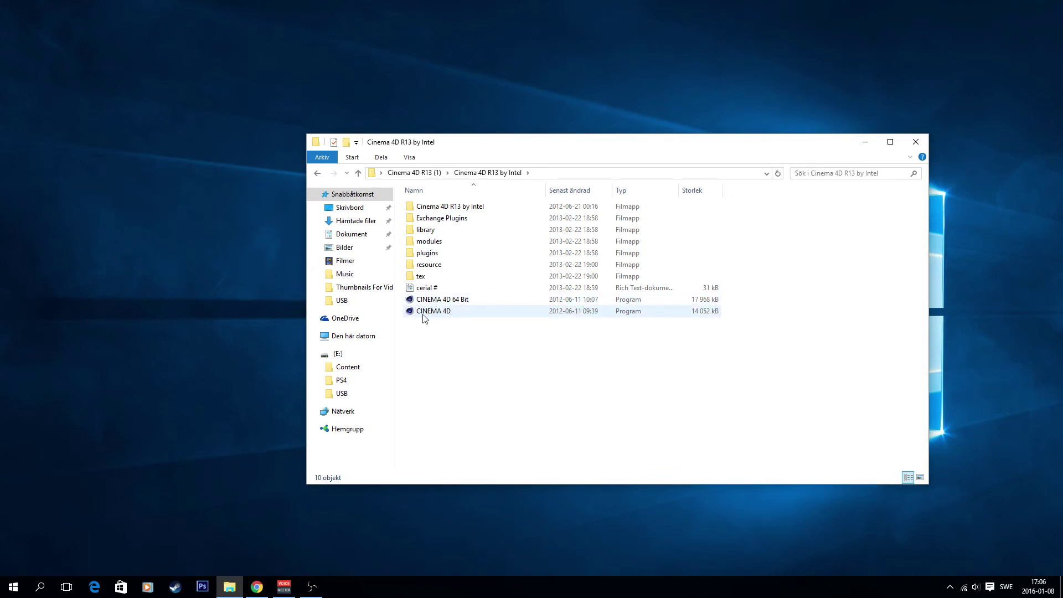
pyautogui.click(452, 304)
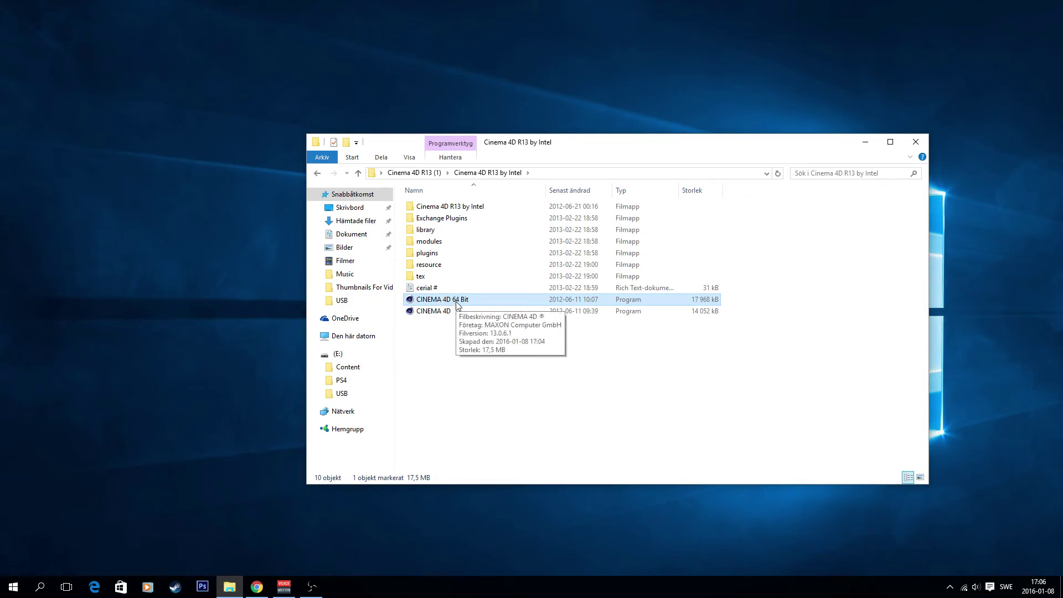
pyautogui.doubleClick(458, 306)
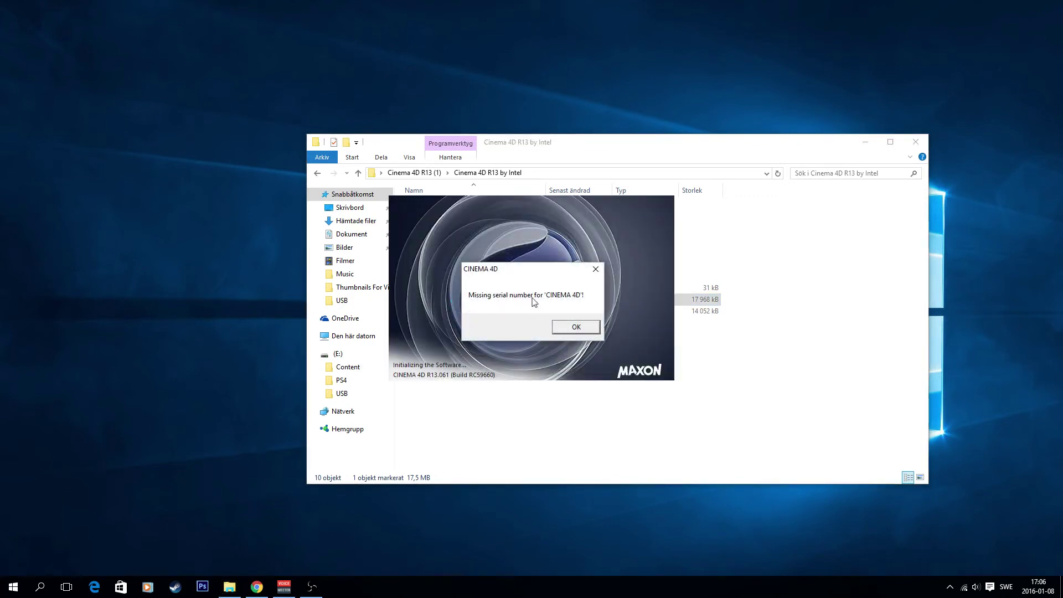
pyautogui.click(574, 323)
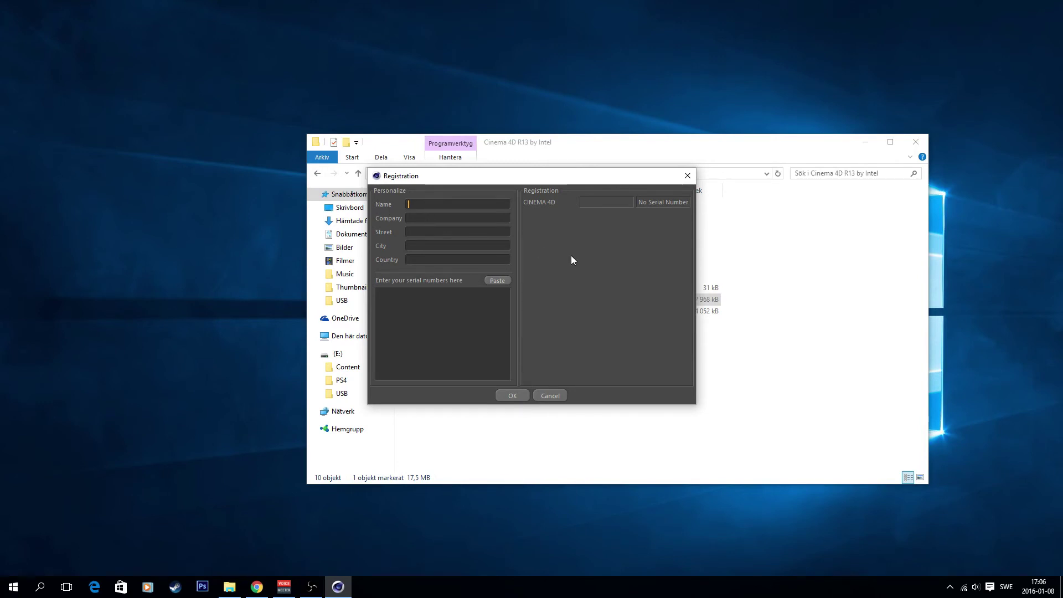
# Enter the user's name, company, street and city in the Registration form.
pyautogui.write('zErghstyleZ')
pyautogui.press('Tab')
pyautogui.write('Youtube')
pyautogui.write('he')
pyautogui.write('hello')
pyautogui.press('Tab')
pyautogui.write('S')
pyautogui.press('BackSpace')
pyautogui.write('New you')
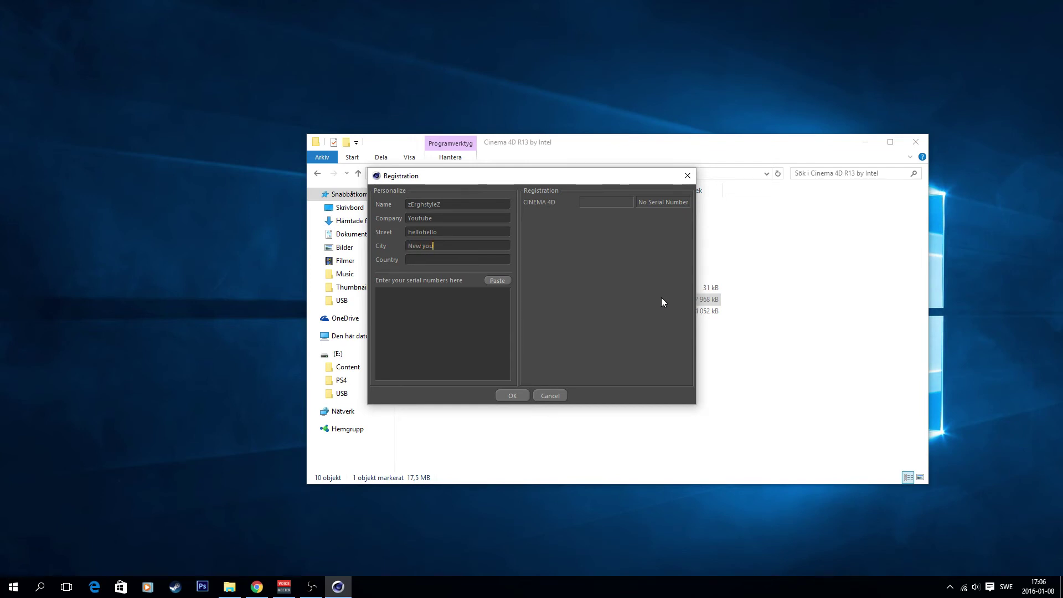
pyautogui.write('rk')
# Fill in the country, then open the cerial # file from the program folder.
pyautogui.click(440, 260)
pyautogui.write('Sweden')
pyautogui.click(467, 307)
pyautogui.click(747, 342)
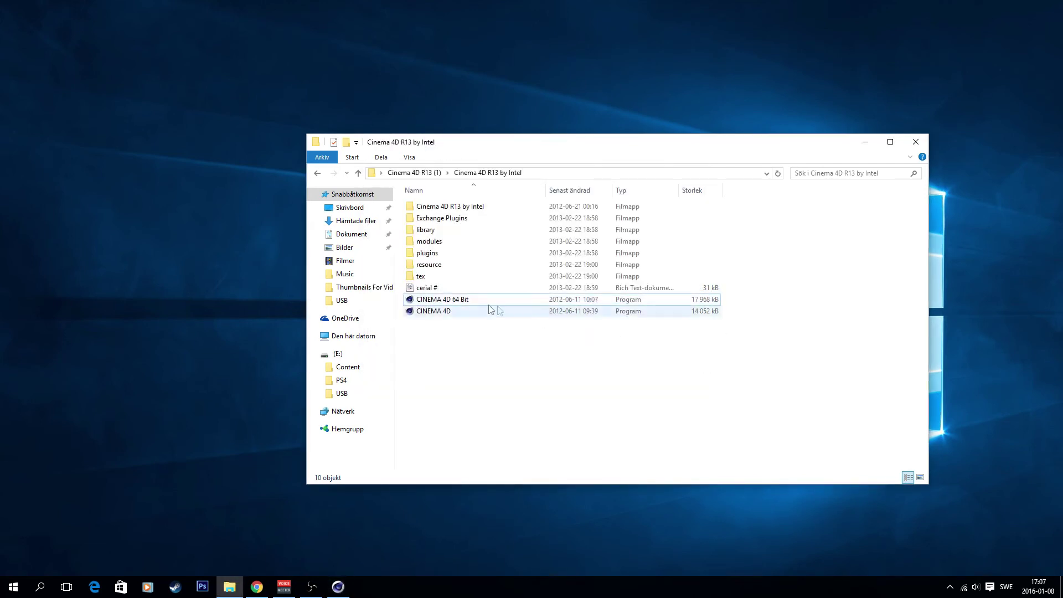
pyautogui.doubleClick(426, 288)
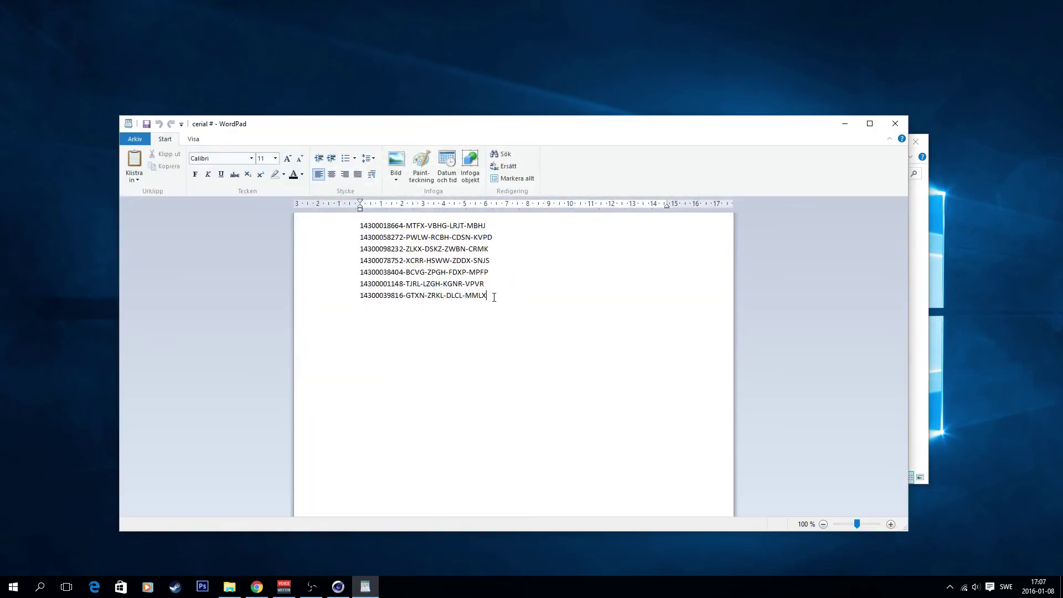
# Copy the seven serial numbers from the cerial # file and close WordPad.
pyautogui.moveTo(495, 298); pyautogui.dragTo(379, 229)
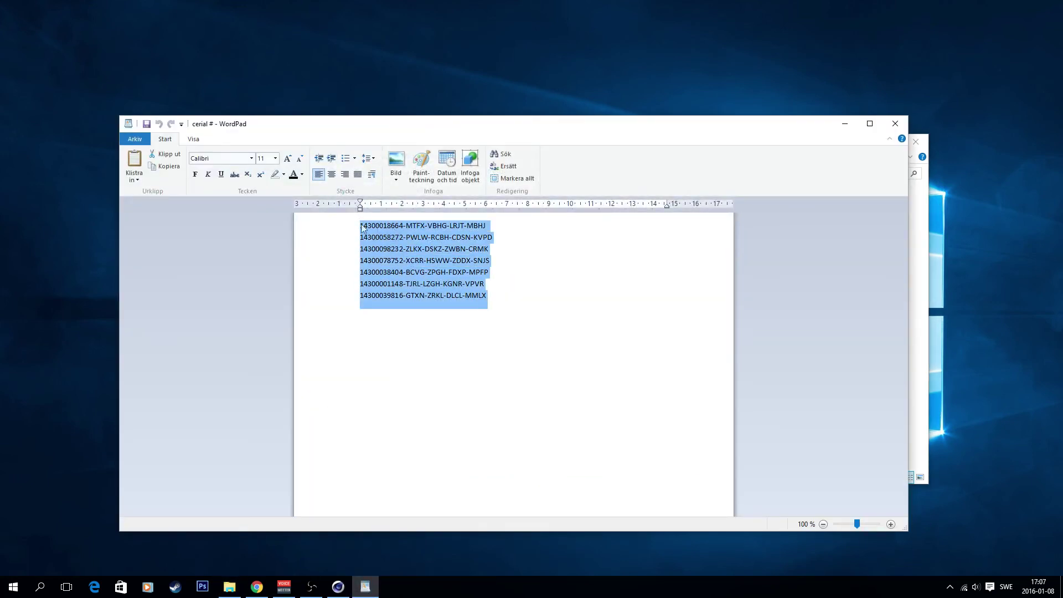
pyautogui.rightClick(391, 243)
pyautogui.click(424, 261)
pyautogui.click(491, 299)
pyautogui.hotkey('shift', 'Up')
pyautogui.hotkey('shift', 'Up')
pyautogui.hotkey('shift', 'Up')
pyautogui.hotkey('shift', 'Home')
pyautogui.click(494, 311)
pyautogui.moveTo(498, 304)
pyautogui.mouseDown()
pyautogui.moveTo(419, 272)
pyautogui.moveTo(357, 224)
pyautogui.mouseUp()
pyautogui.click(896, 123)
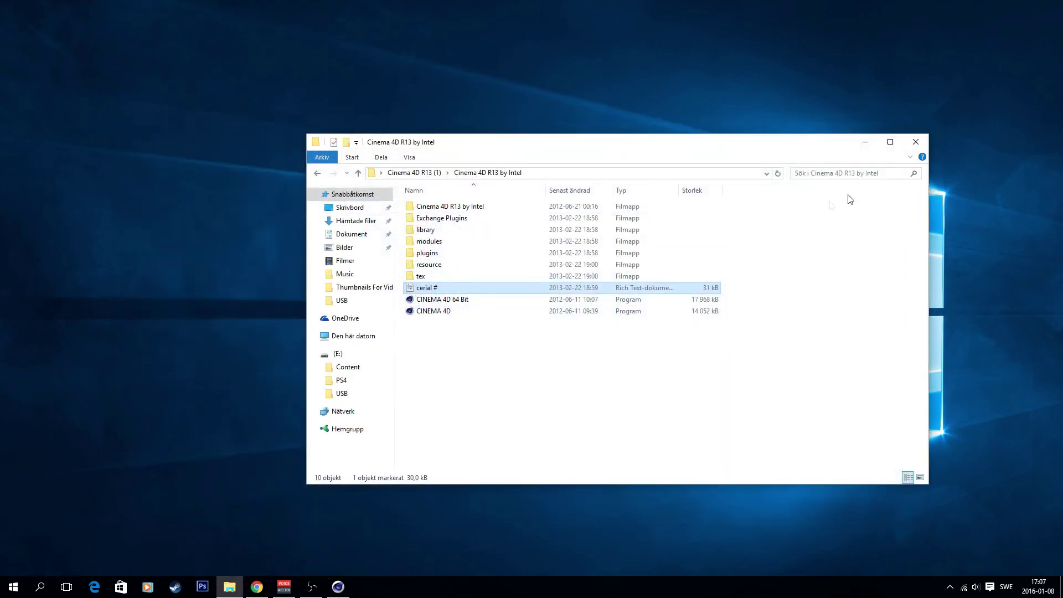
pyautogui.click(338, 586)
# Paste the serial numbers into the Registration serial box and confirm registration.
pyautogui.rightClick(414, 314)
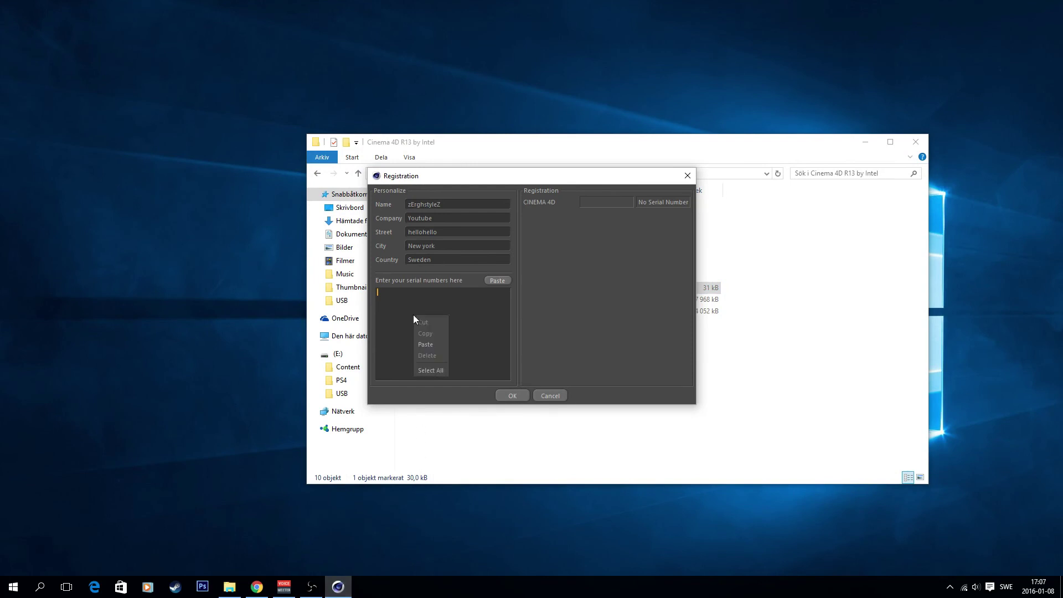
pyautogui.click(434, 344)
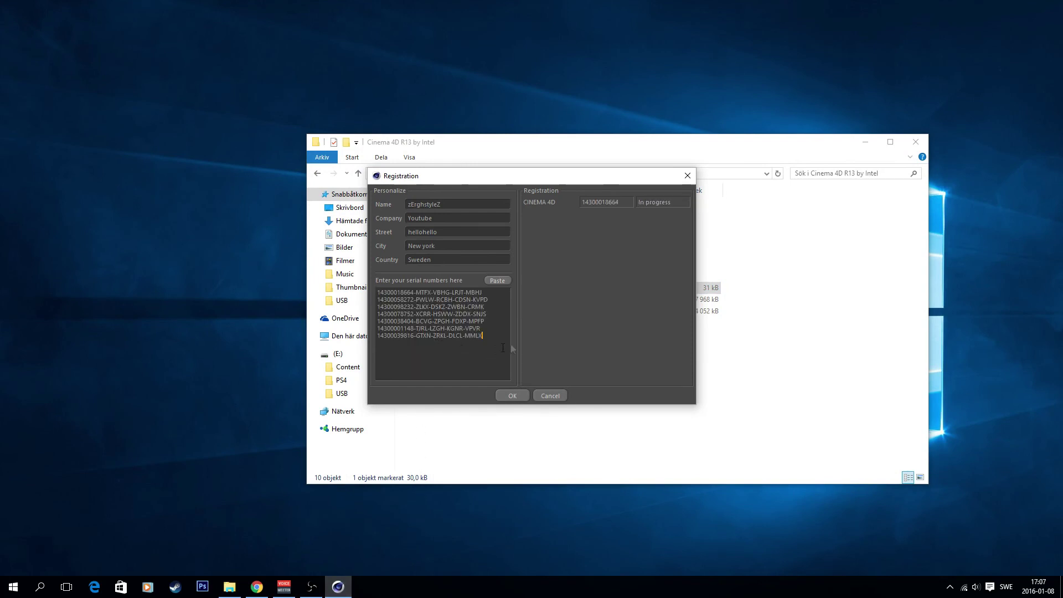
pyautogui.click(512, 395)
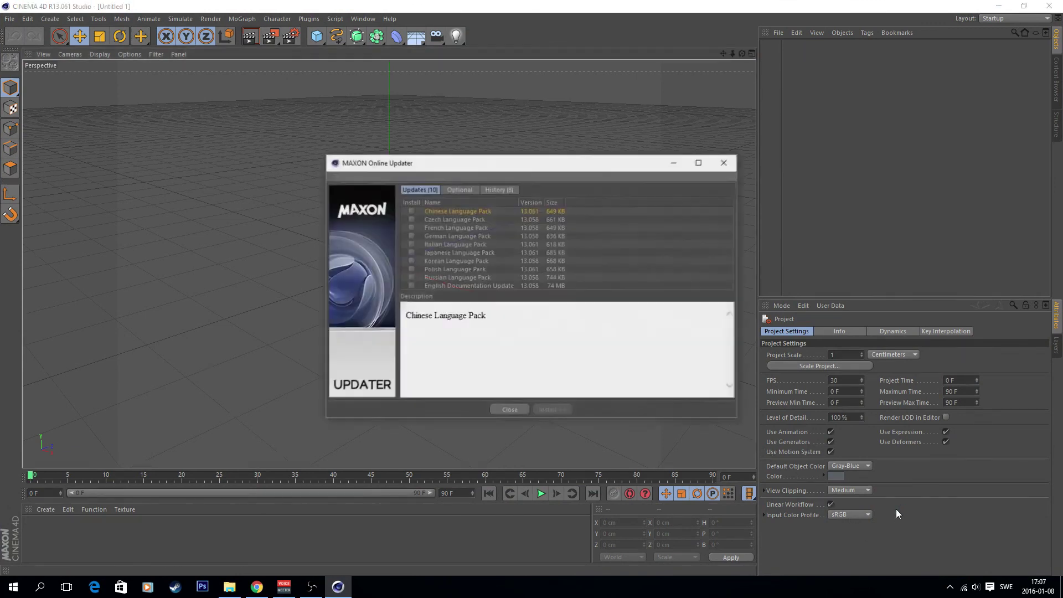
# Close the MAXON Online Updater, leaving the empty Untitled 1 scene.
pyautogui.click(507, 408)
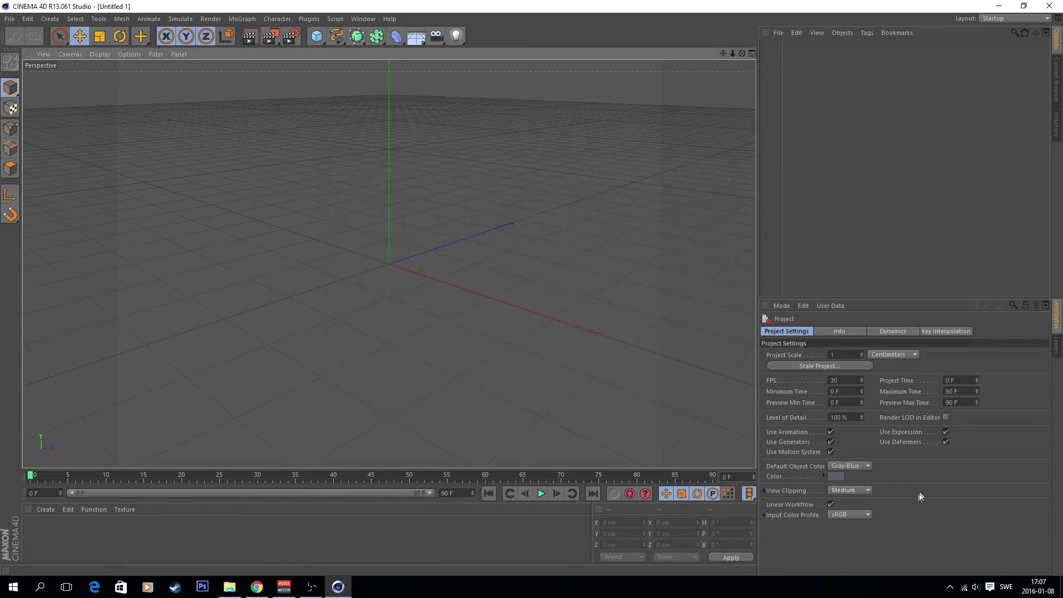